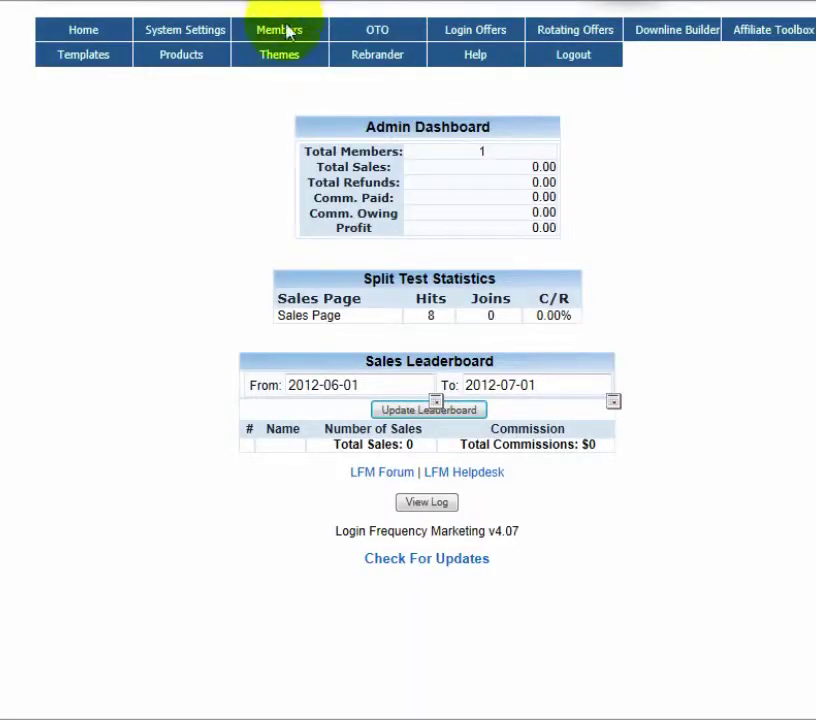
Step: From Members > Custom Fields, start a new Text Input custom field
mouse_move(287, 37)
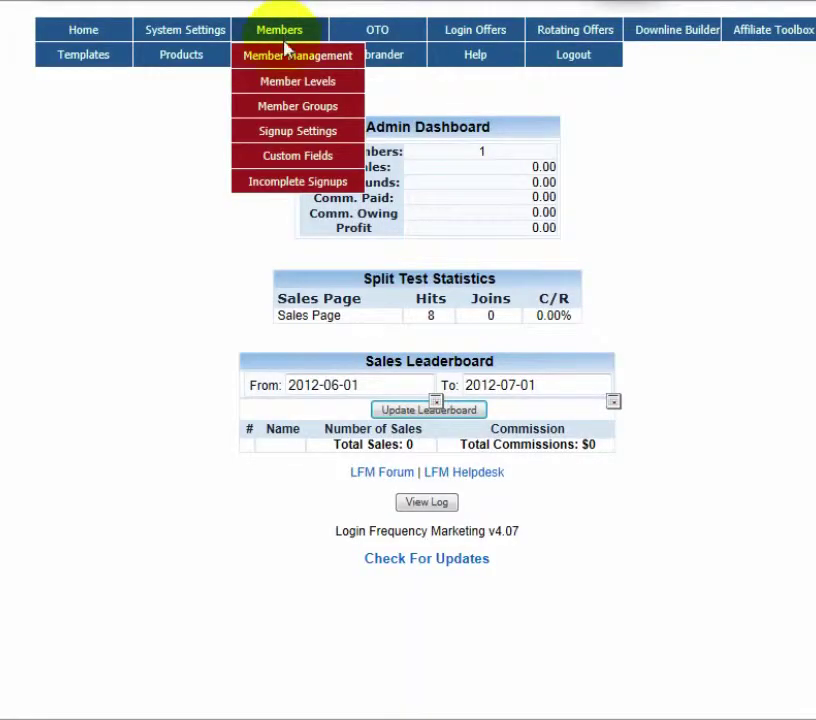
click(286, 157)
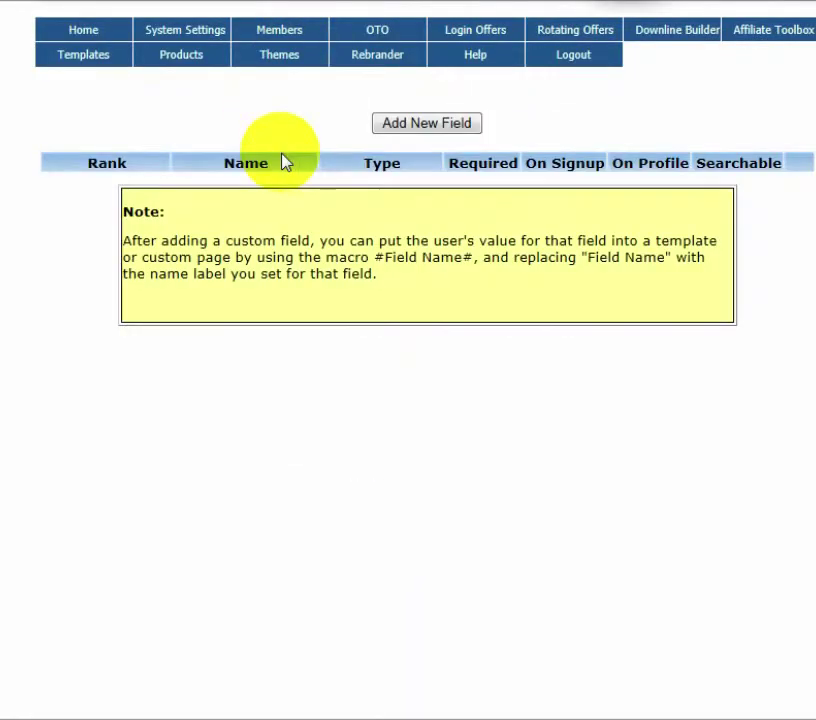
click(452, 125)
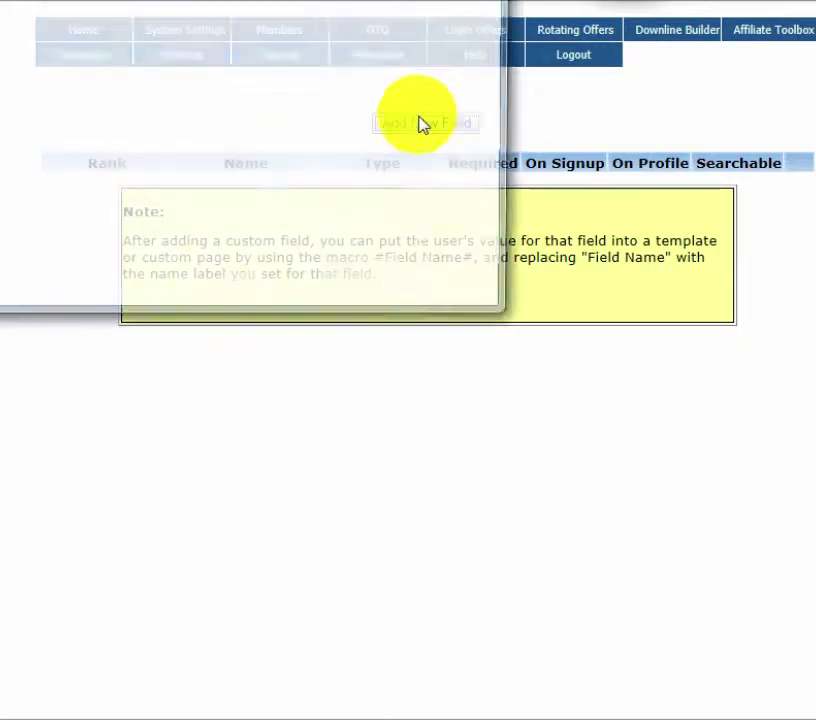
drag(326, 0, 446, 35)
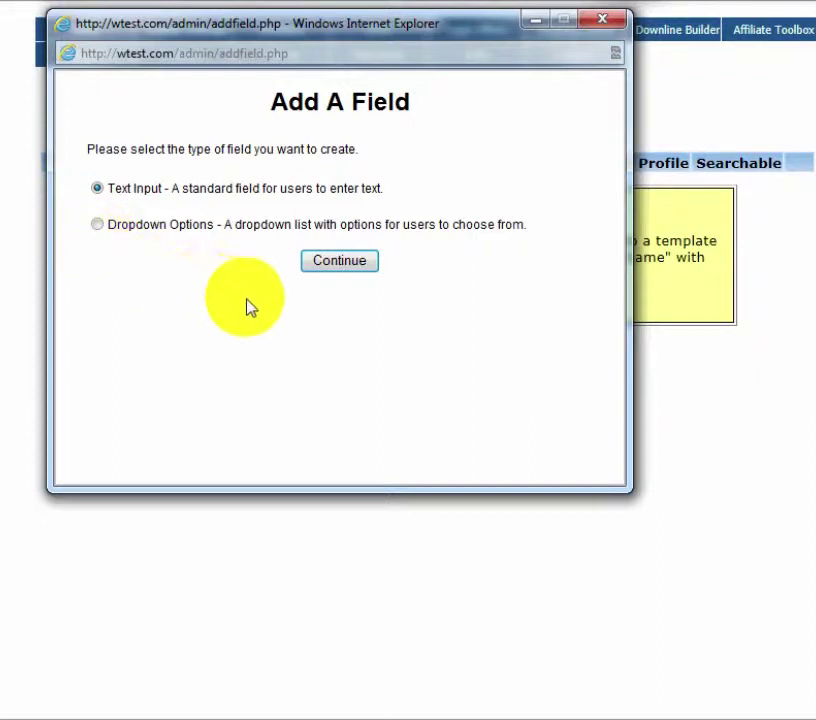
click(336, 265)
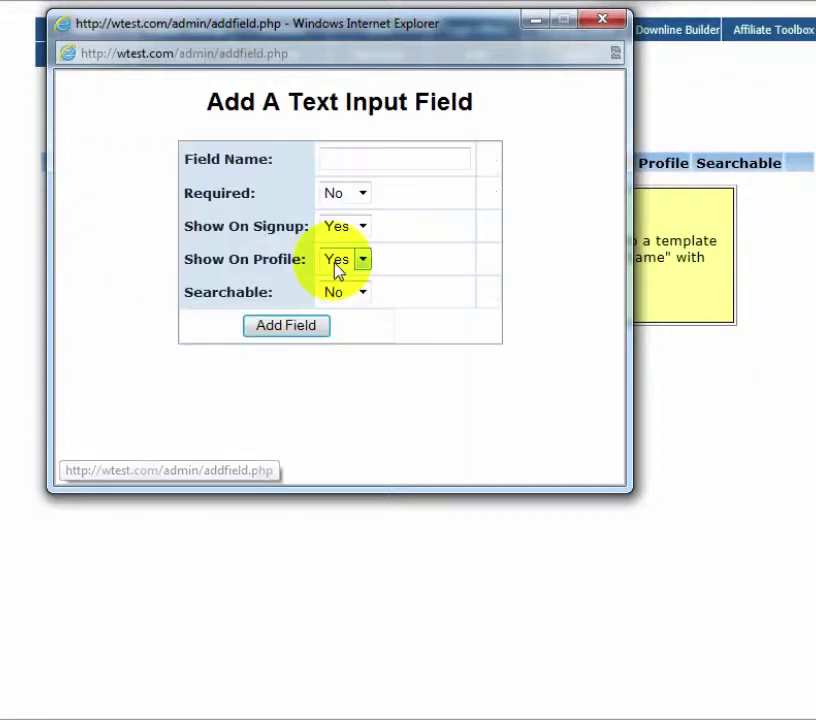
Step: Name the field 'Test Field', not required, shown on signup and profile
click(405, 170)
text(Test Field)
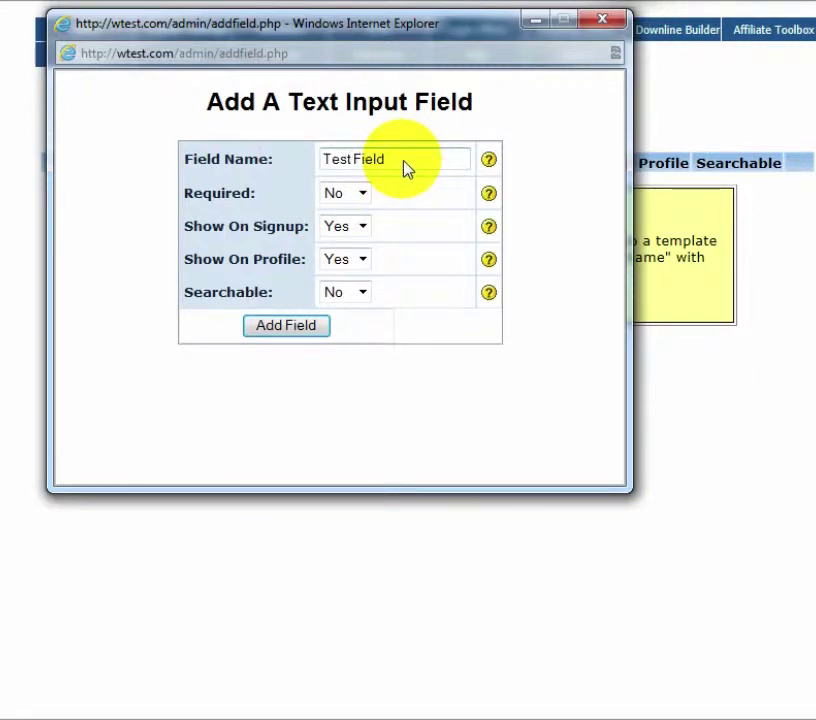
click(366, 198)
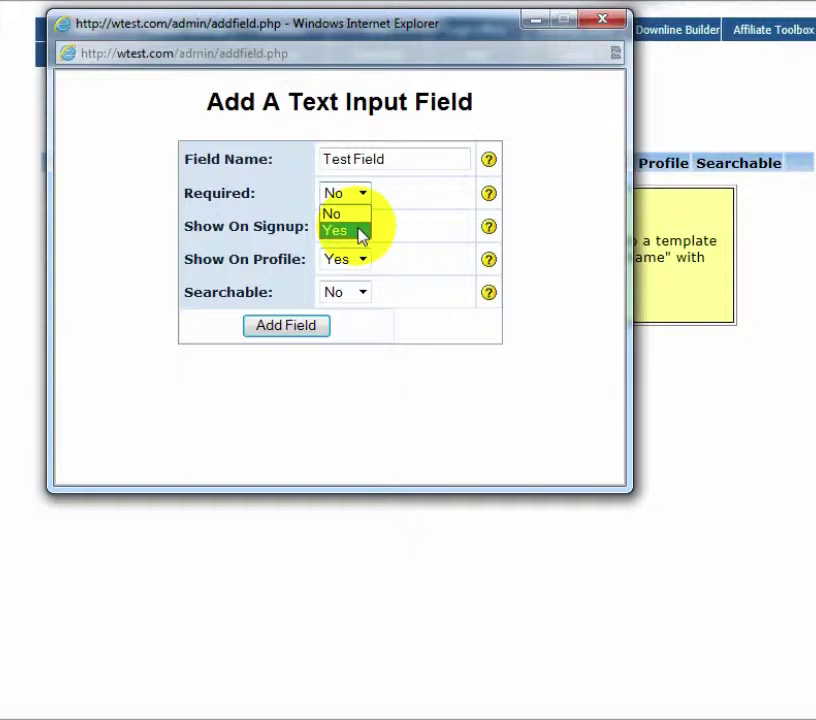
click(359, 214)
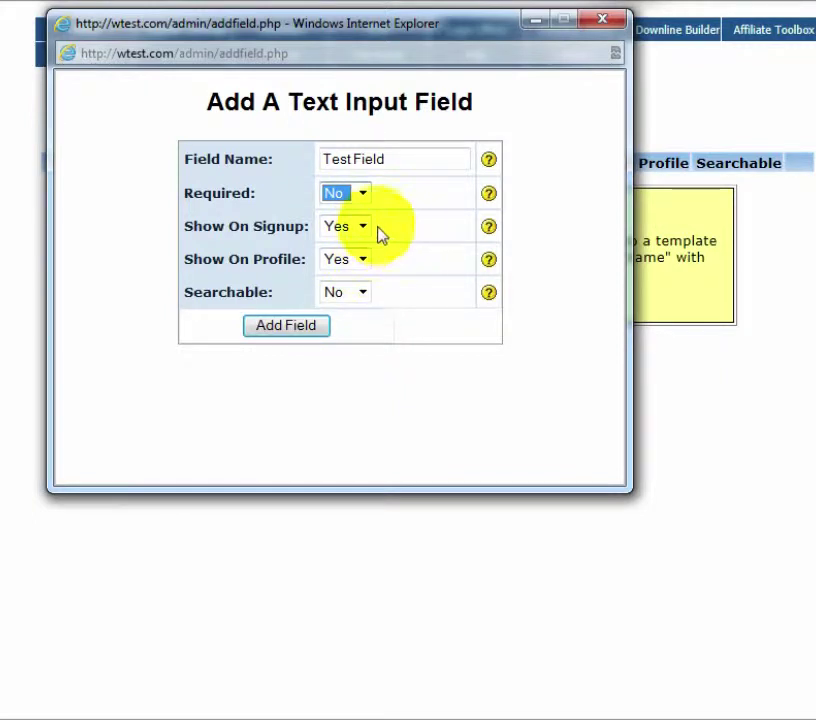
click(363, 227)
click(361, 248)
click(360, 261)
click(353, 281)
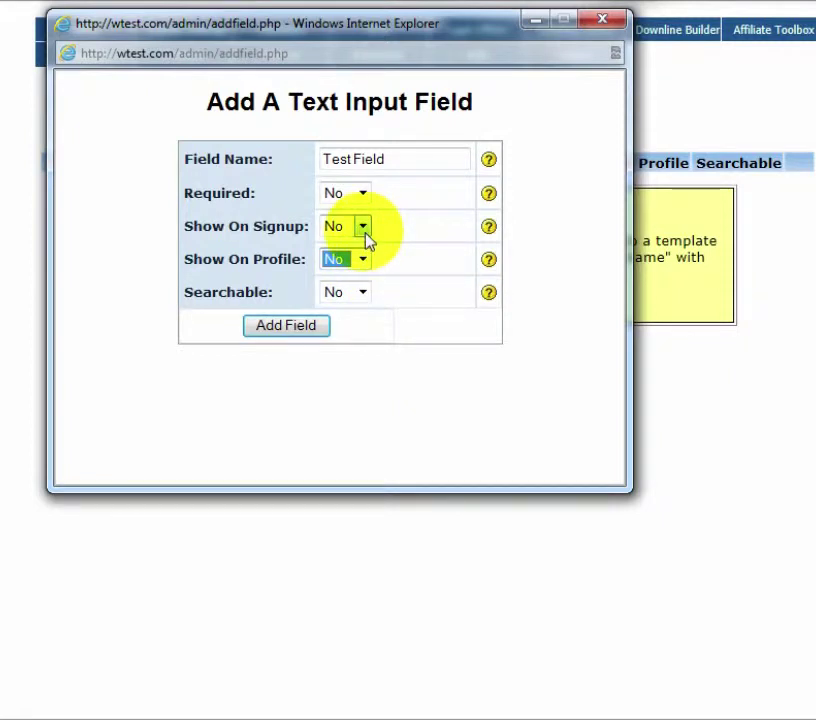
click(365, 232)
click(357, 264)
click(359, 262)
click(355, 297)
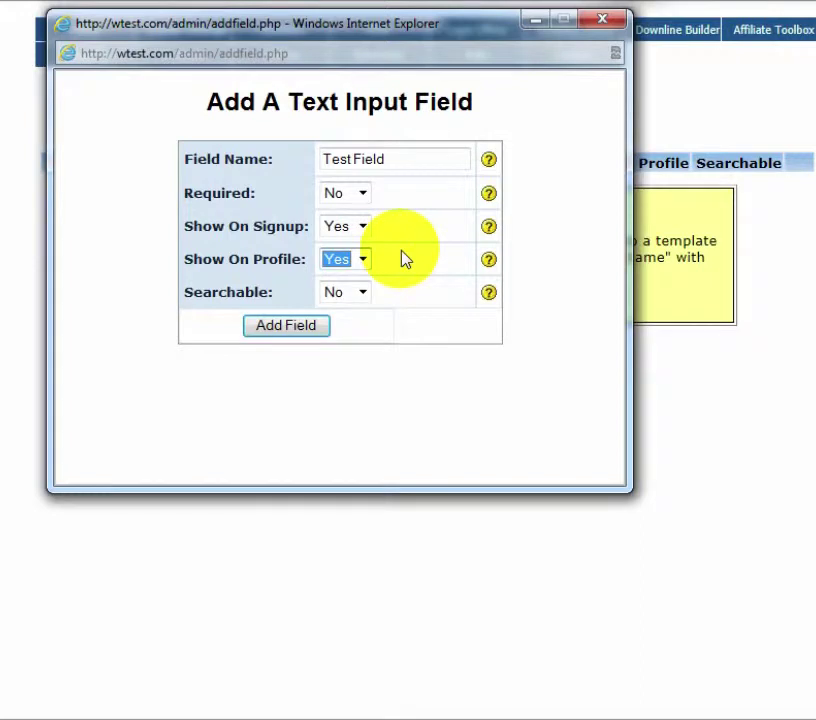
click(405, 259)
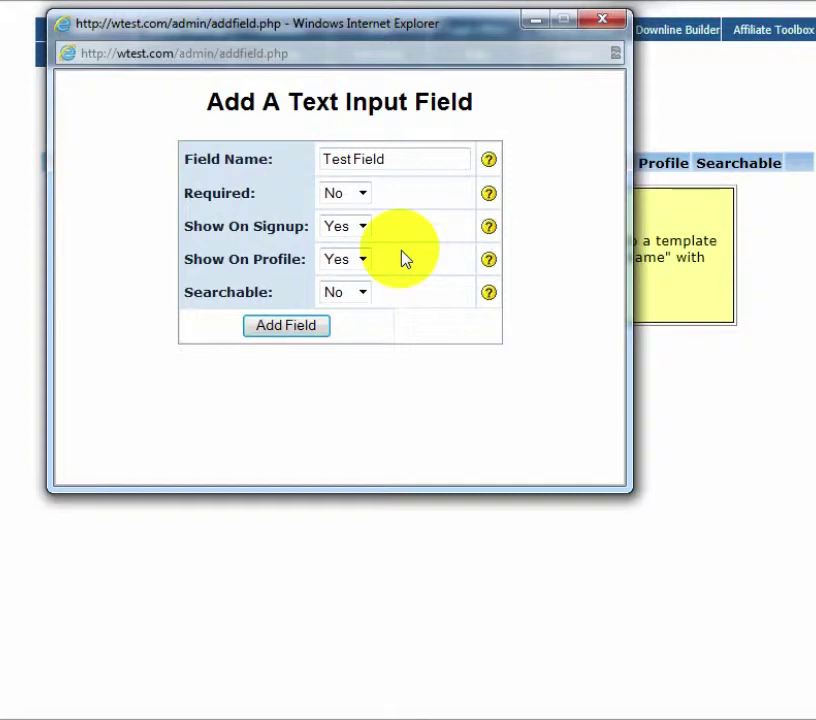
Step: Leave Searchable at No, add the field and close the confirmation
click(362, 293)
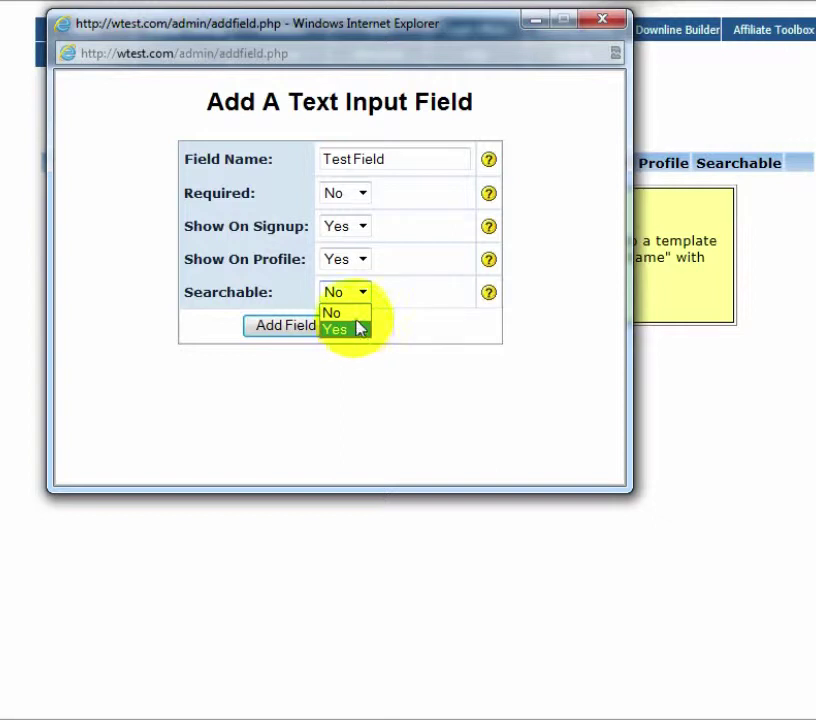
click(357, 316)
click(310, 333)
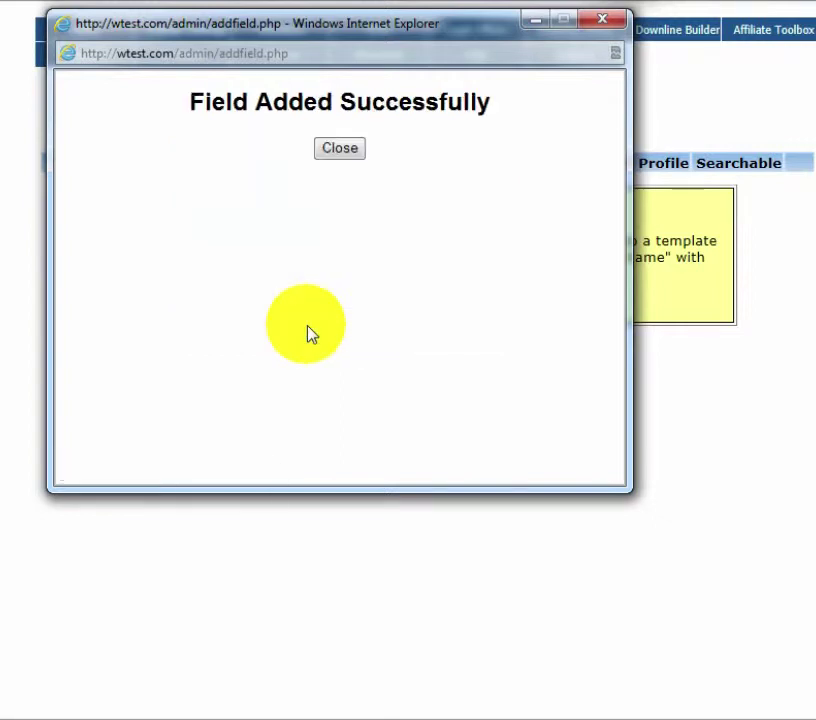
click(345, 151)
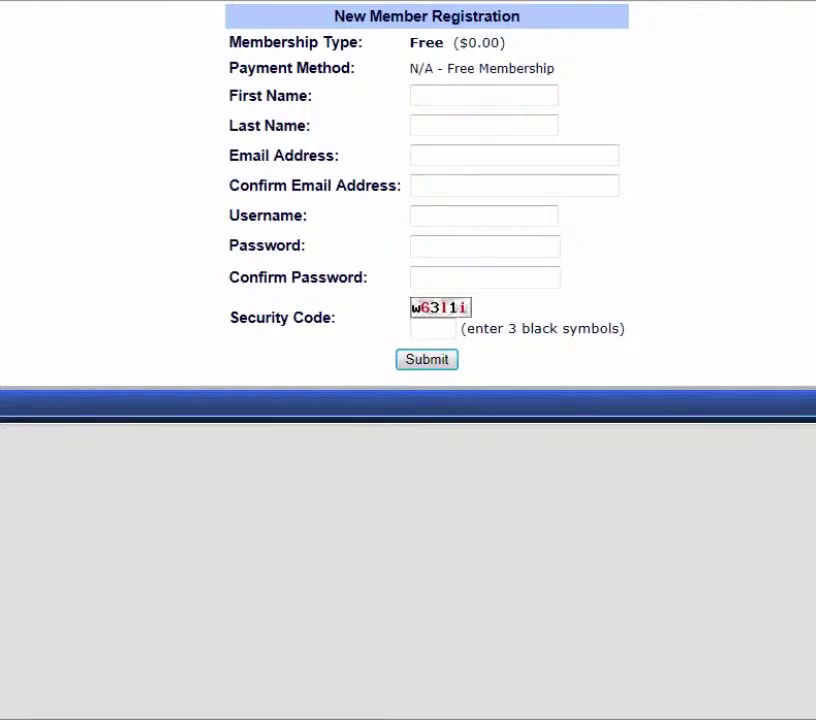
Step: Reload the page and start a Dropdown Options field named 'Test Dropdown'
key(F5)
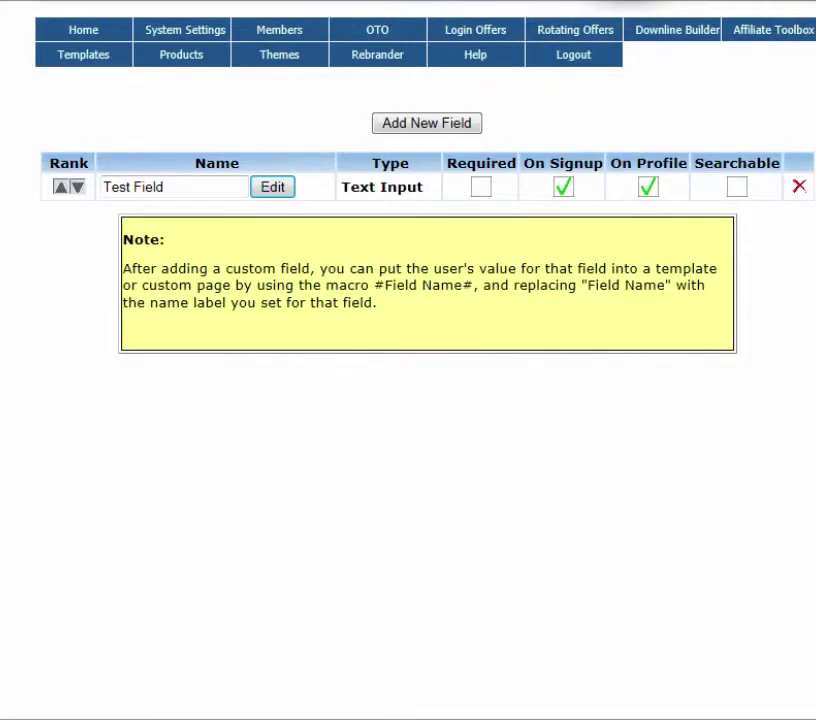
click(397, 124)
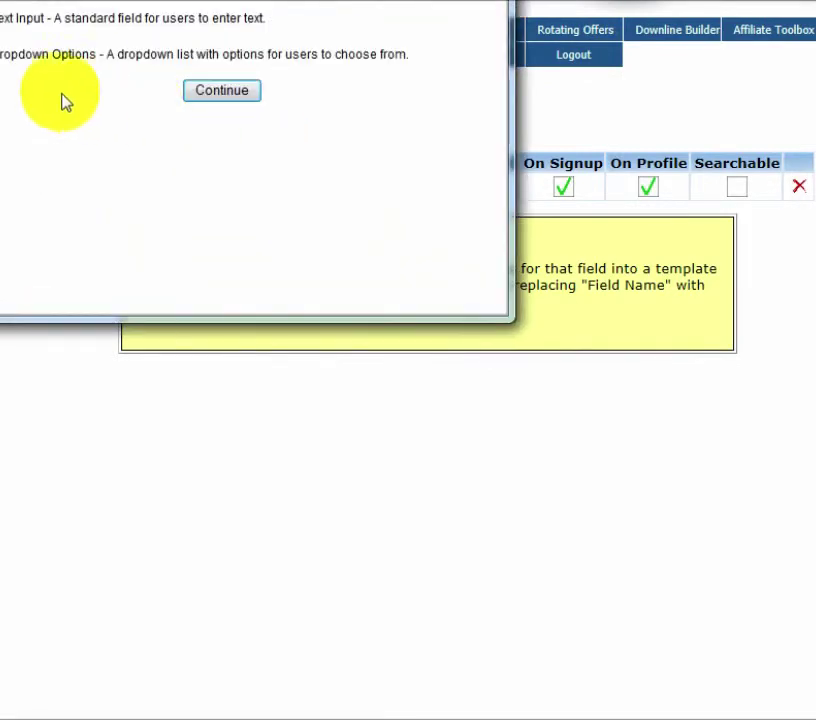
click(222, 90)
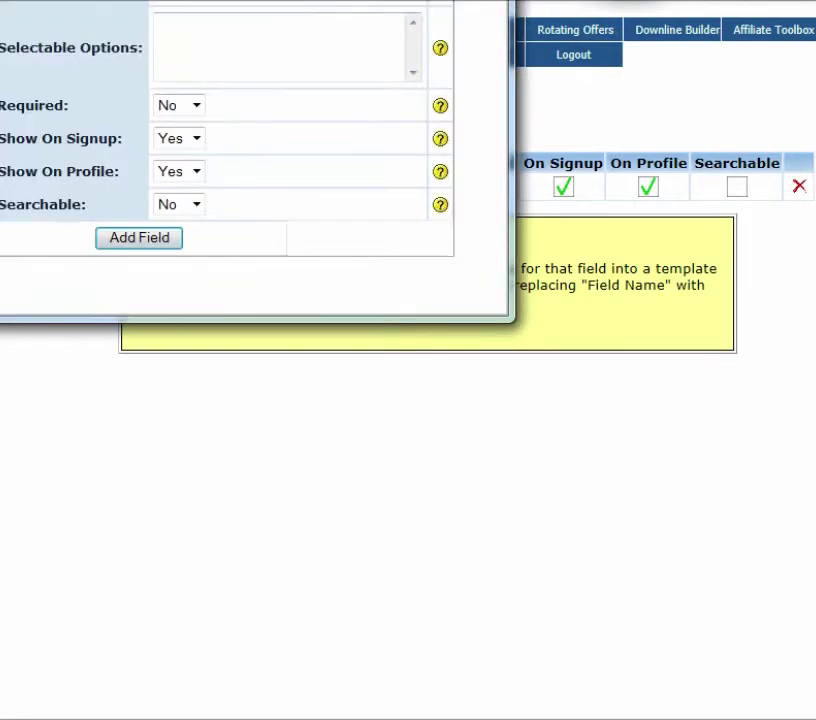
drag(385, 2, 428, 13)
click(367, 150)
text(Test Dropdown)
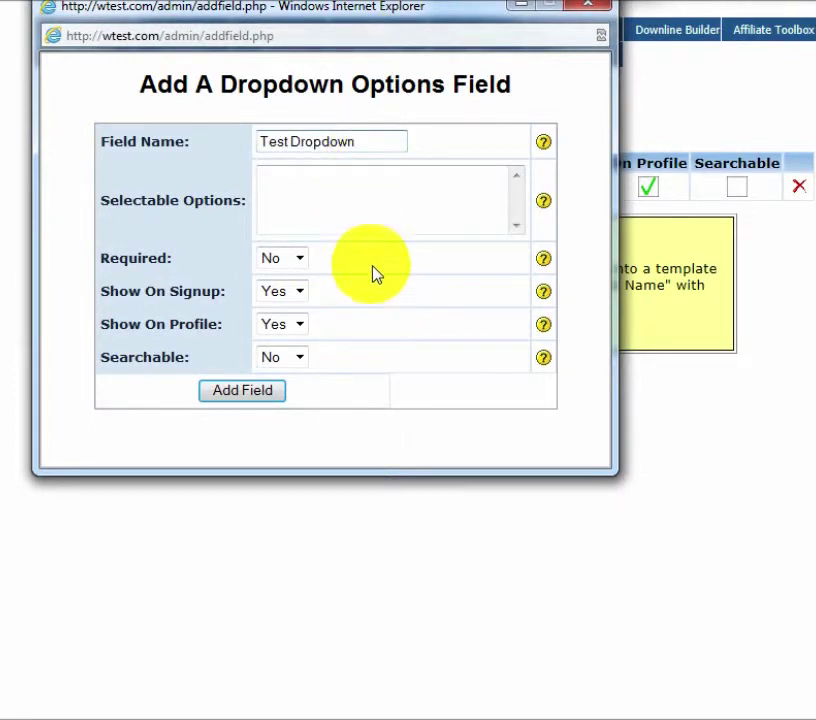
Step: Enter the options One, Two and Three on separate lines and add the field
click(354, 206)
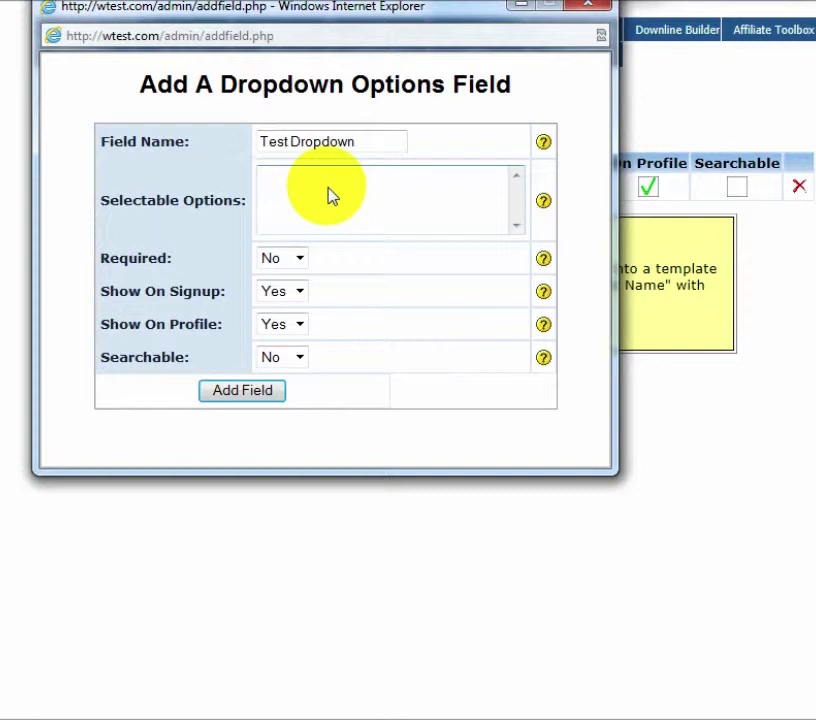
text(One)
key(Return)
text(Two)
key(Return)
text(Three)
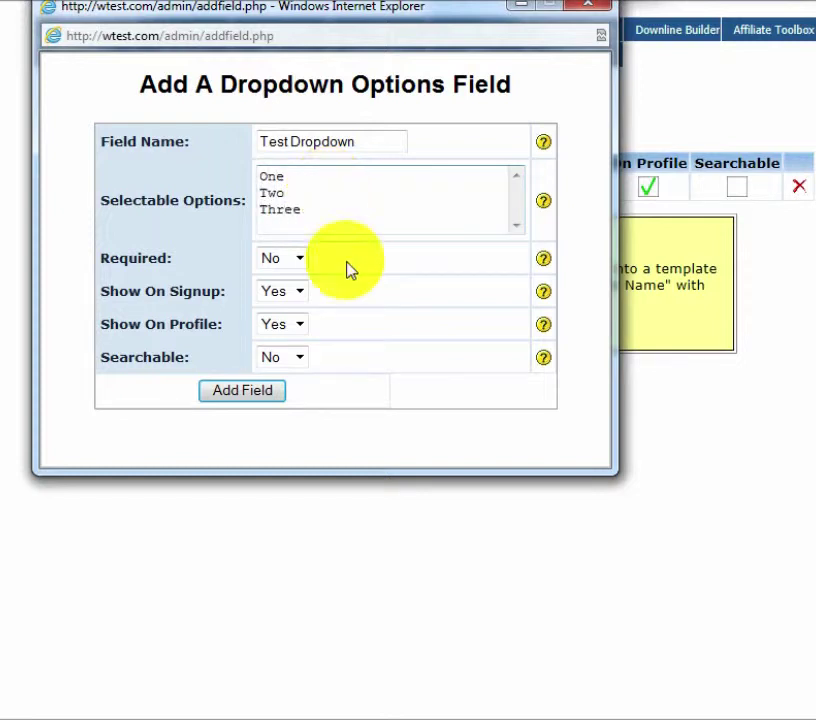
click(265, 391)
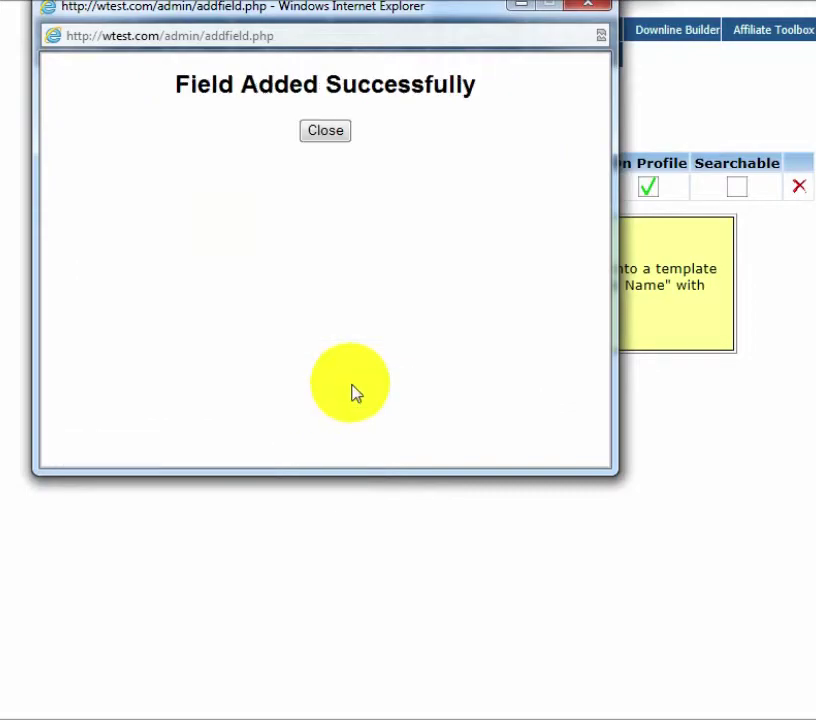
Step: Reload the signup form and pick Two in the new Test Dropdown to preview it
click(327, 132)
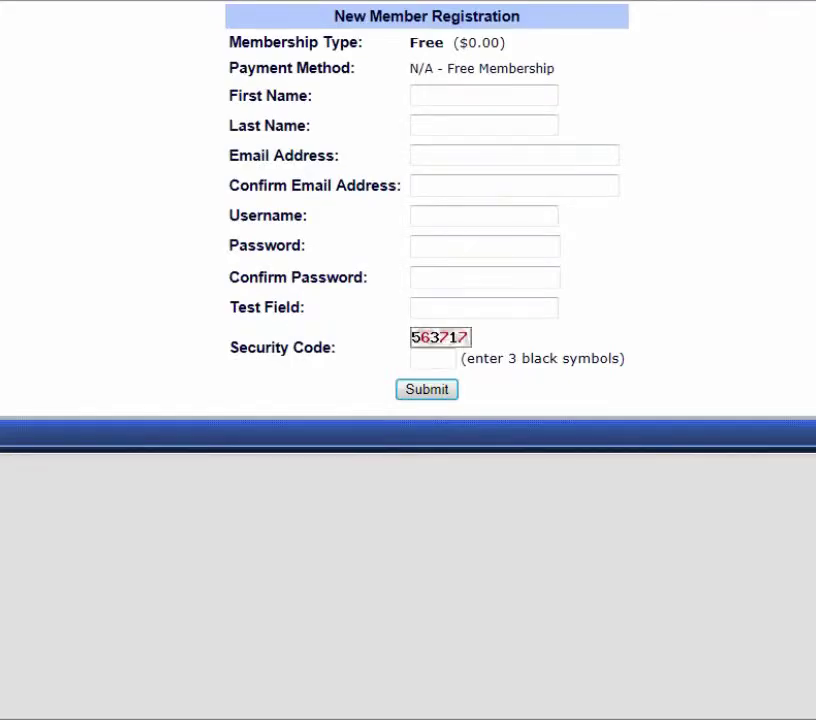
key(F5)
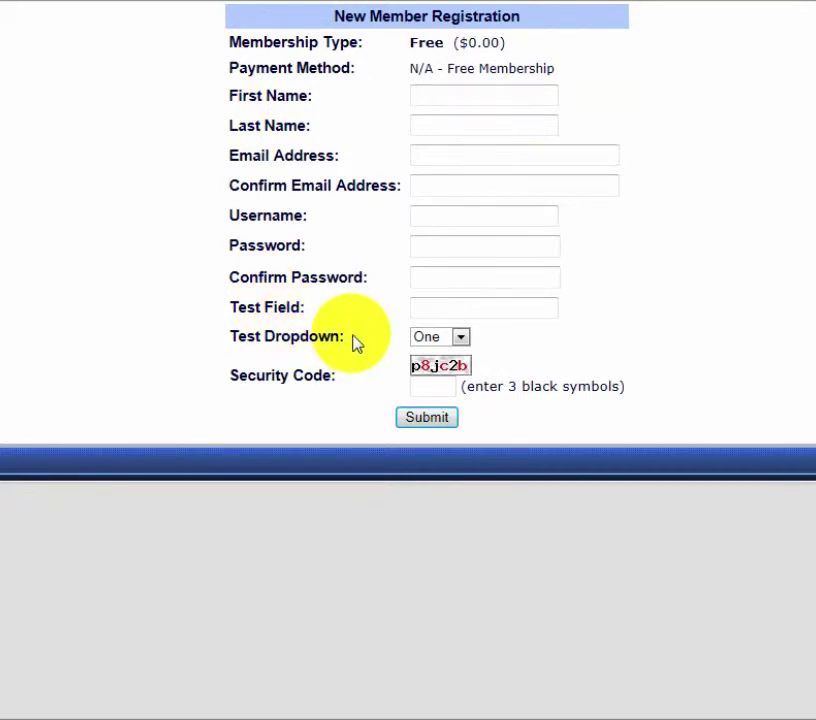
click(451, 345)
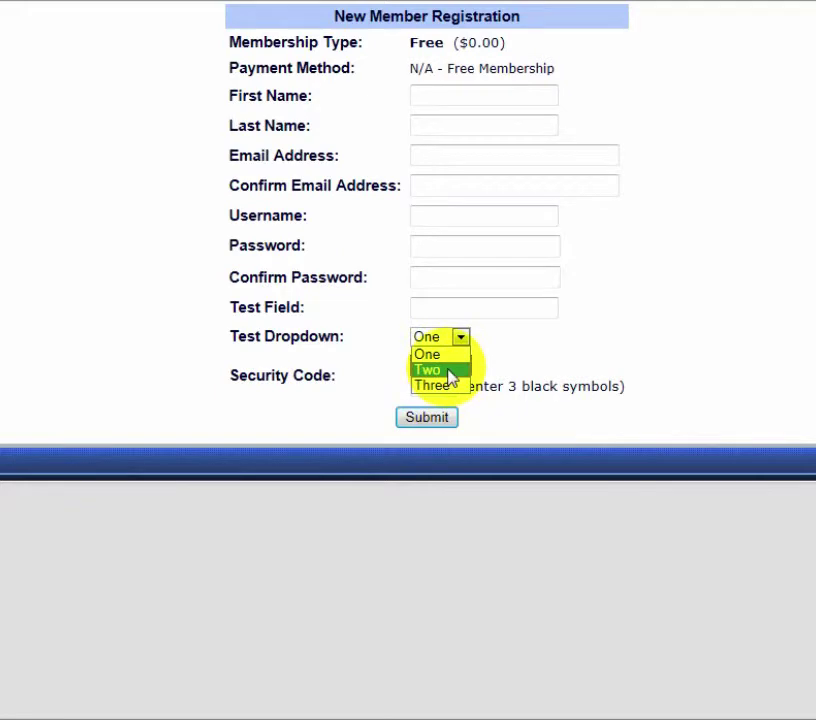
click(440, 370)
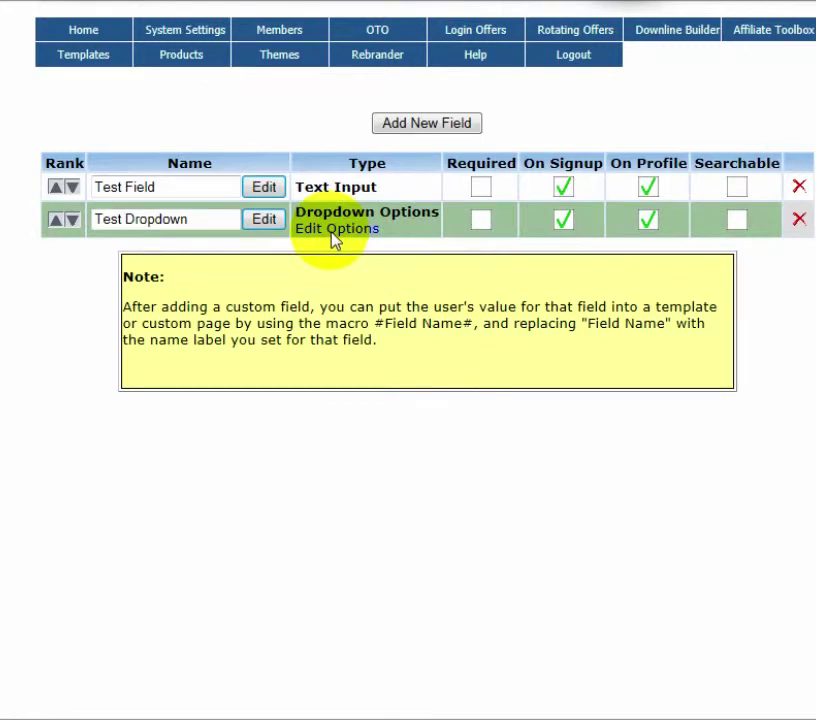
Step: Check the Test Dropdown choices, then mark Test Dropdown and Test Field as searchable
click(336, 232)
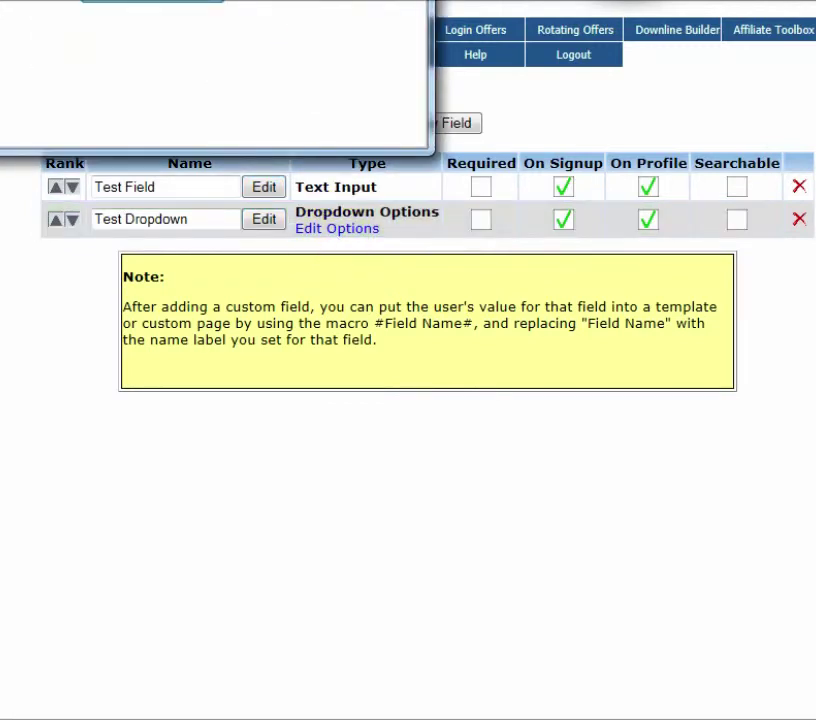
drag(297, 0, 509, 40)
click(619, 25)
click(736, 220)
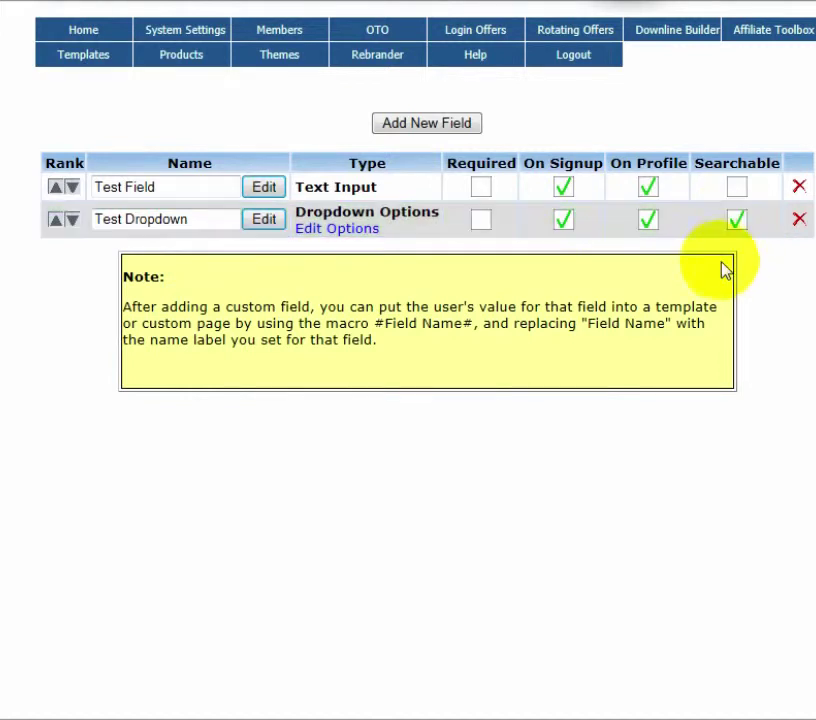
click(737, 188)
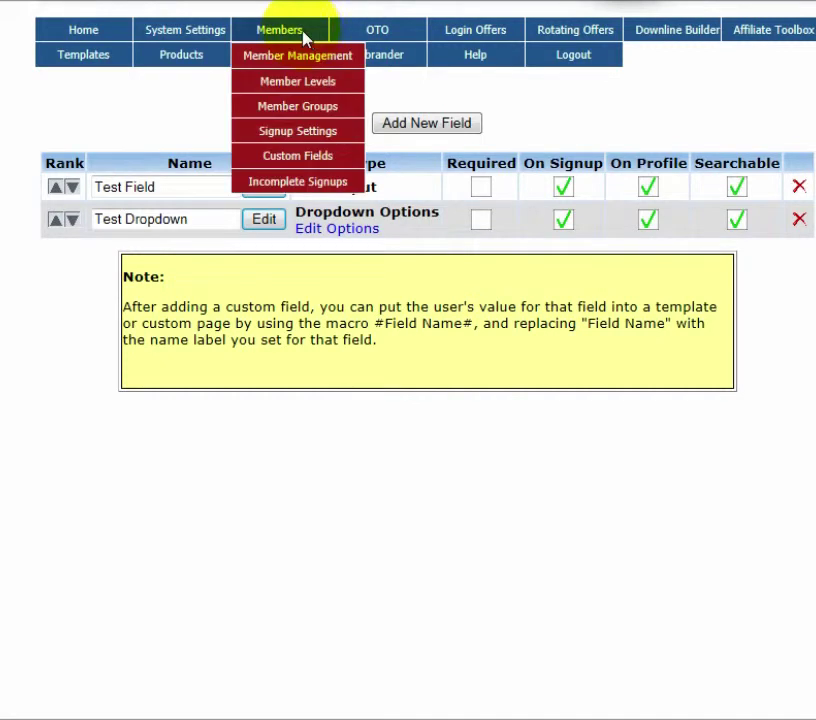
Step: Search Member Management with Search By set to 'Test Dropdown'
click(304, 66)
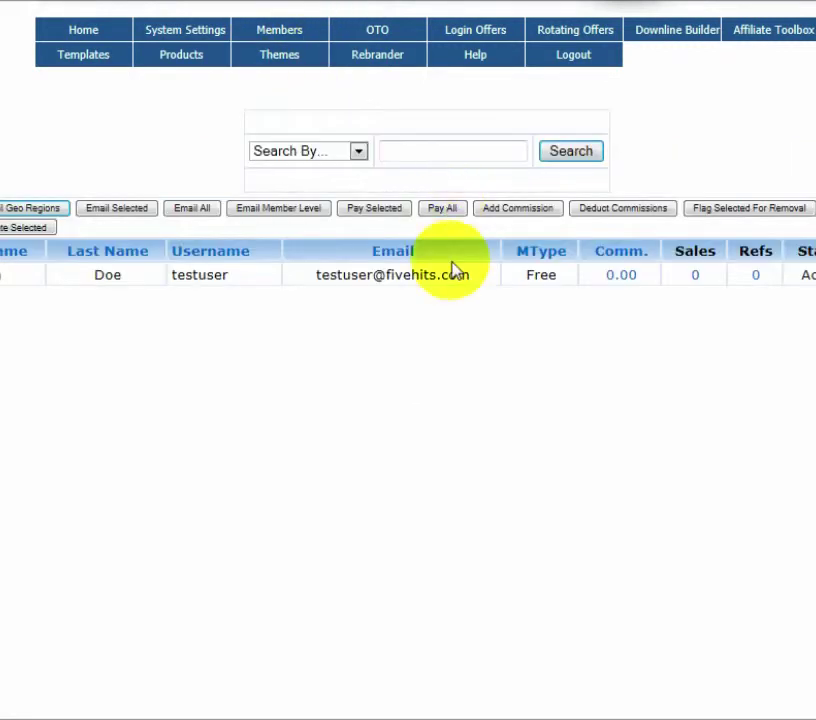
click(336, 152)
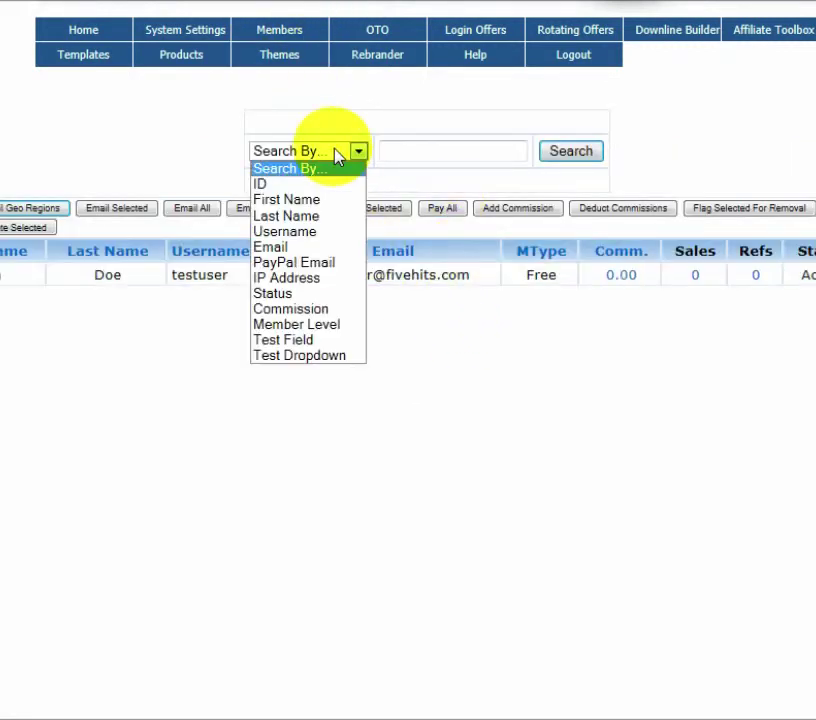
click(311, 357)
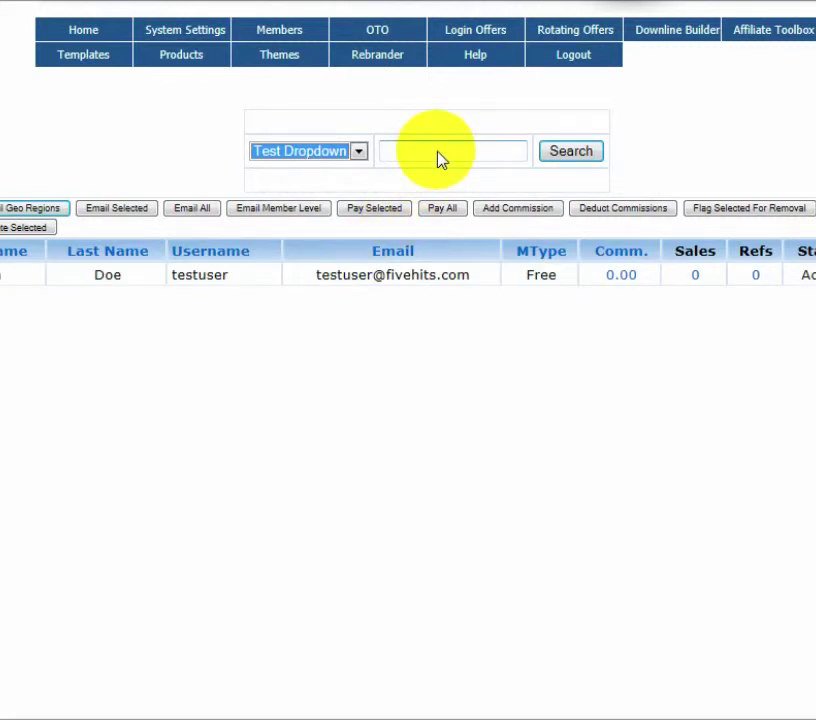
click(568, 151)
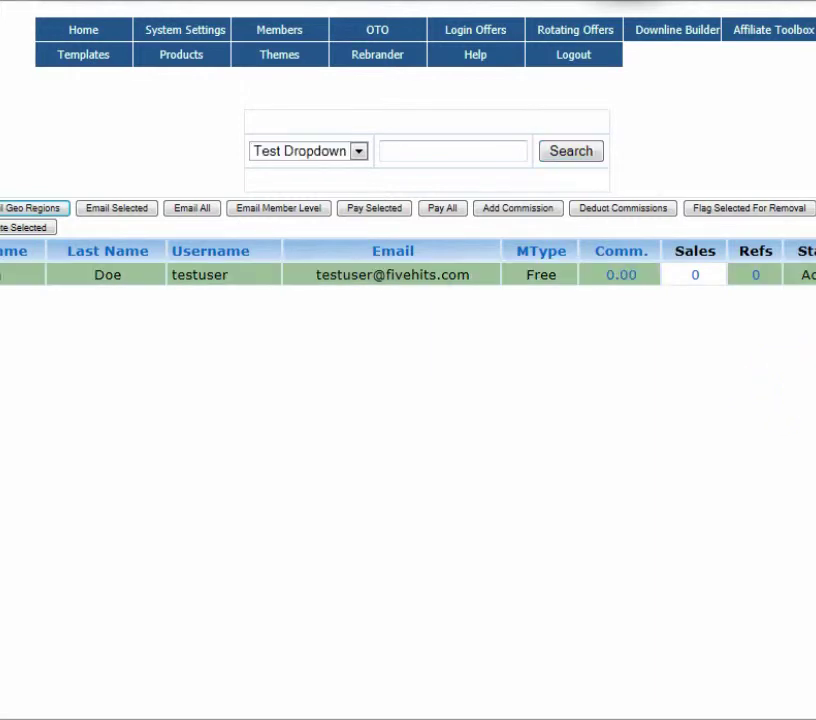
Step: Set the test member's Test Dropdown to Two, update, and return to Custom Fields
click(388, 63)
drag(426, 2, 455, 9)
scroll(530, 343, down, 2)
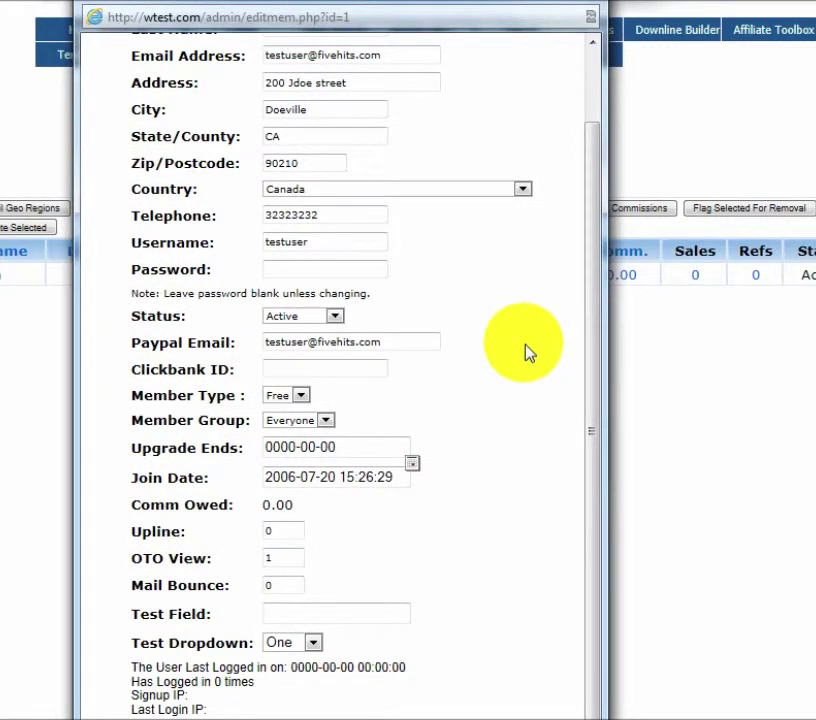
click(300, 644)
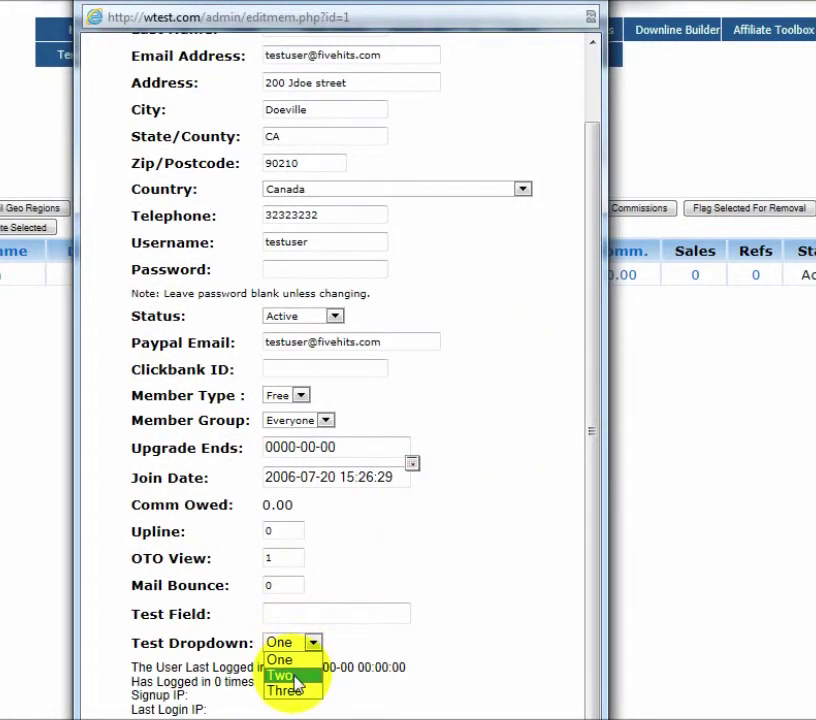
click(295, 677)
click(358, 712)
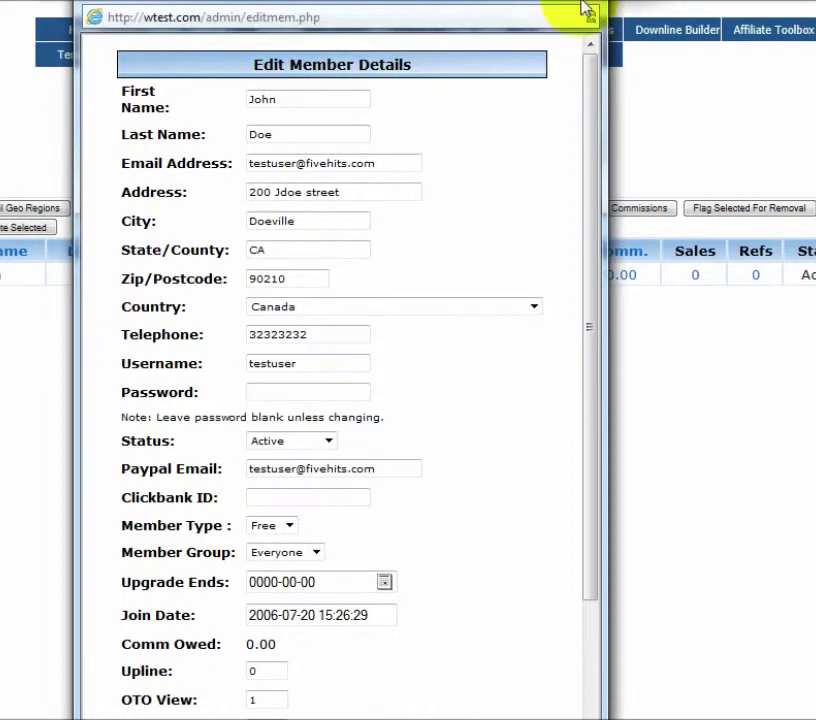
click(590, 12)
mouse_move(279, 30)
click(295, 160)
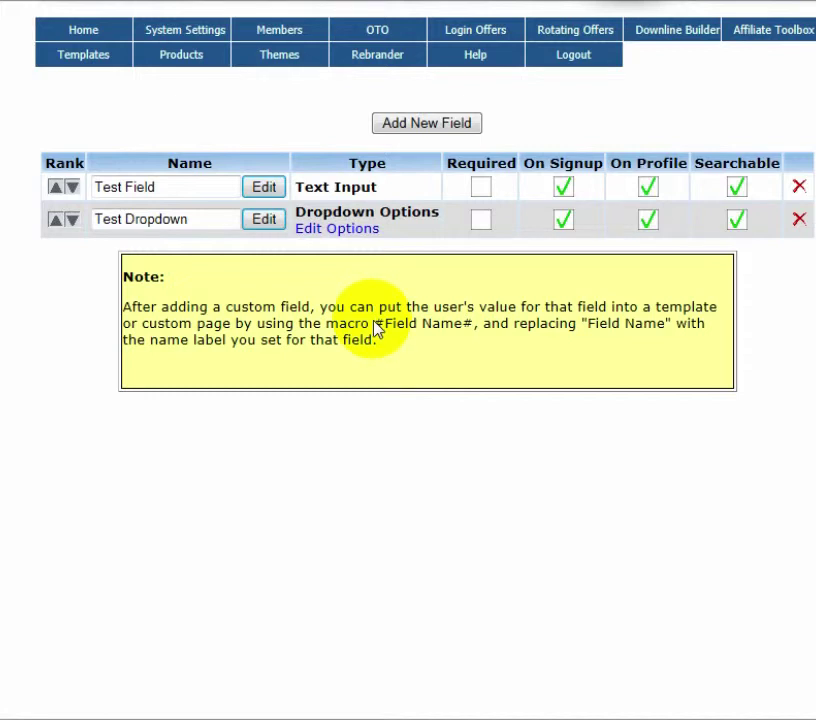
Step: Copy the 'Test Dropdown' field name from the Custom Fields list
drag(376, 328, 476, 333)
click(420, 339)
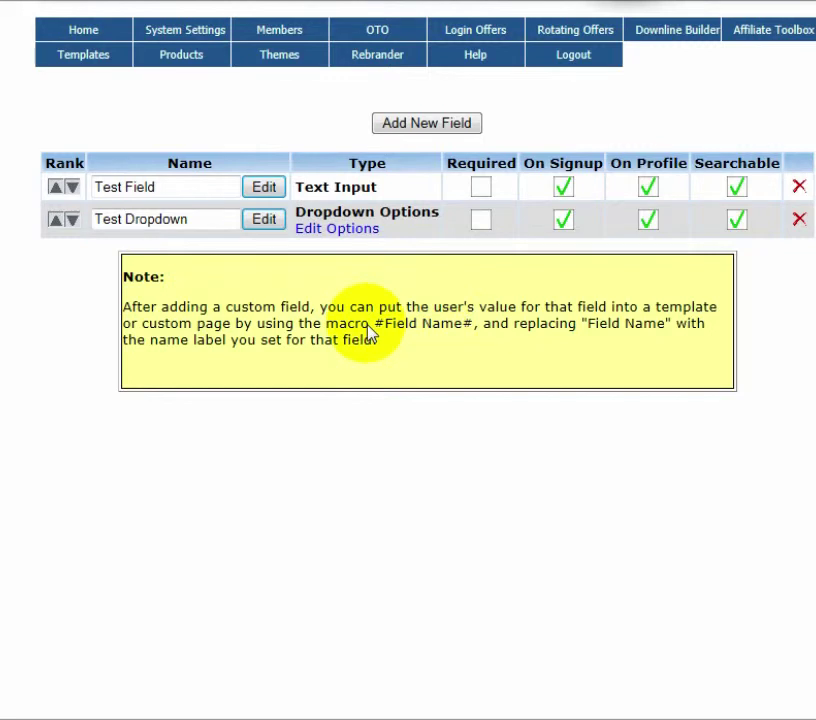
drag(197, 221, 109, 223)
right_click(158, 228)
click(197, 293)
Step: Add '#Test Dropdown#' on a new line of the Member Area template, then return to Member Management
click(90, 55)
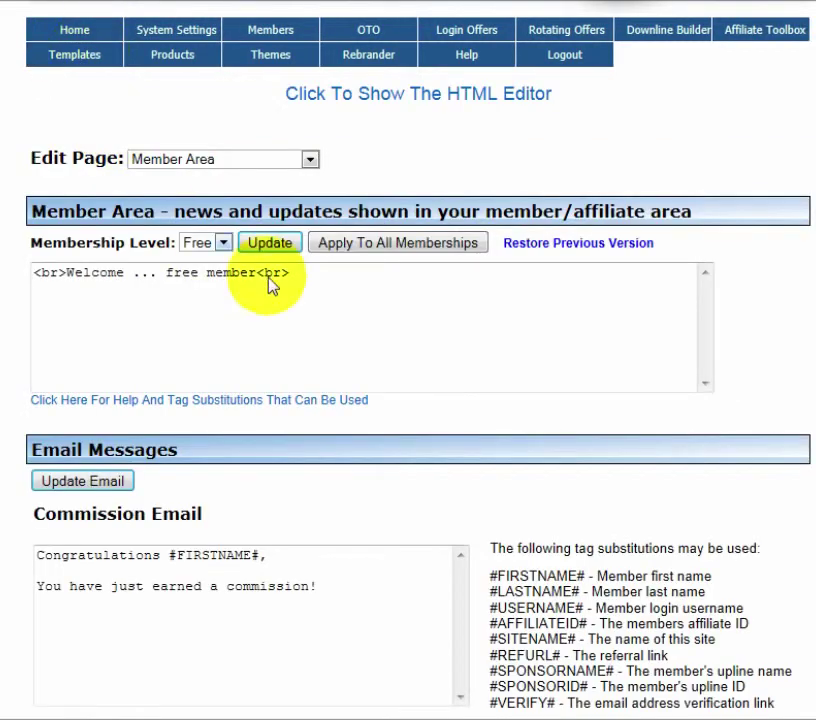
key(Return)
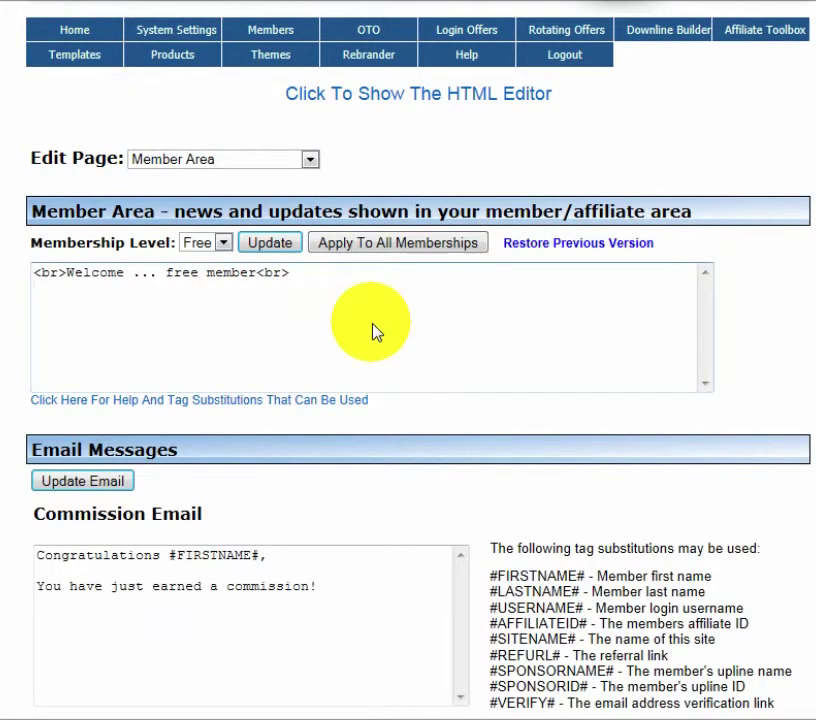
right_click(176, 303)
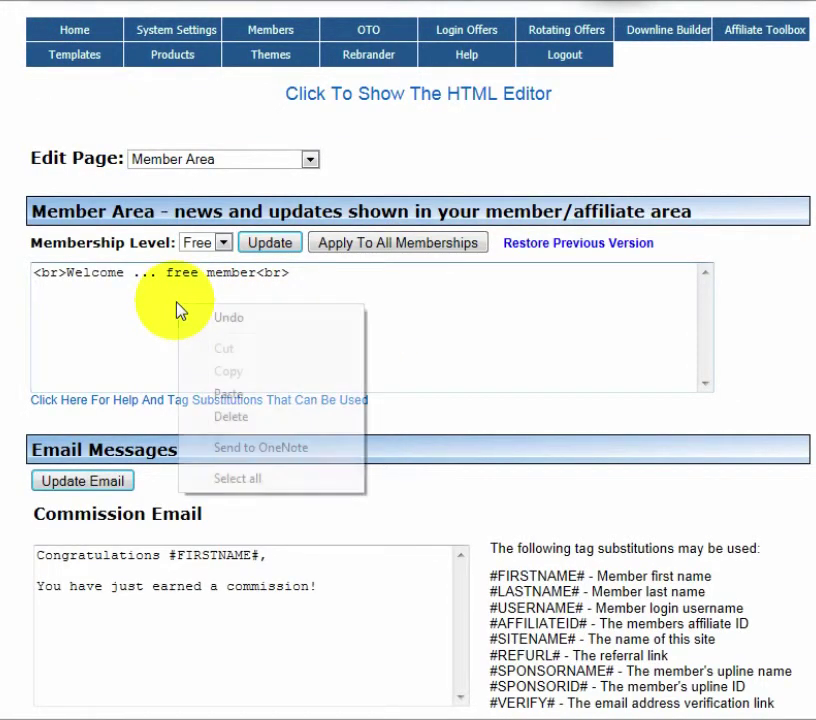
click(229, 397)
text(#)
key(Home)
text(#)
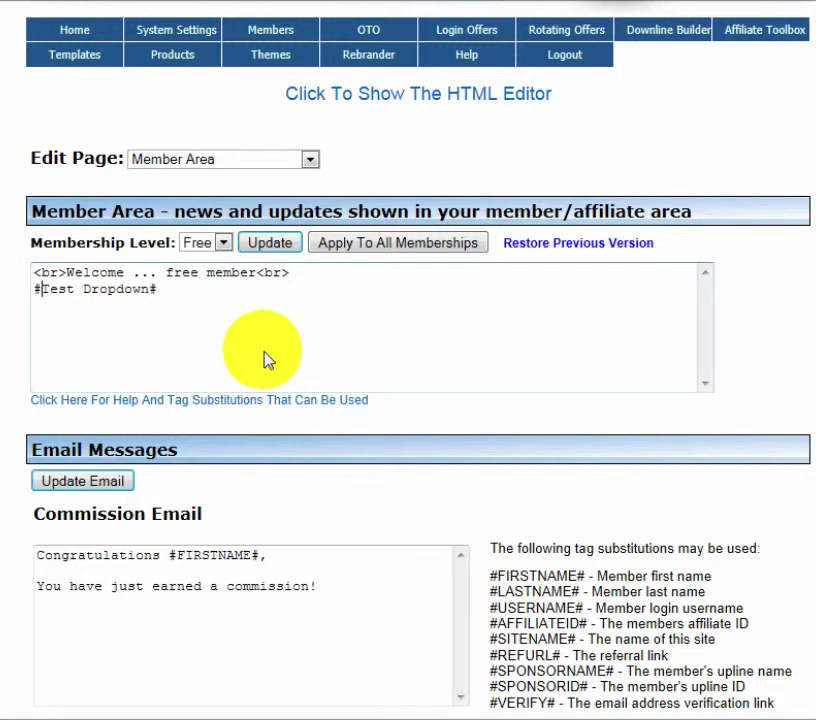
mouse_move(260, 31)
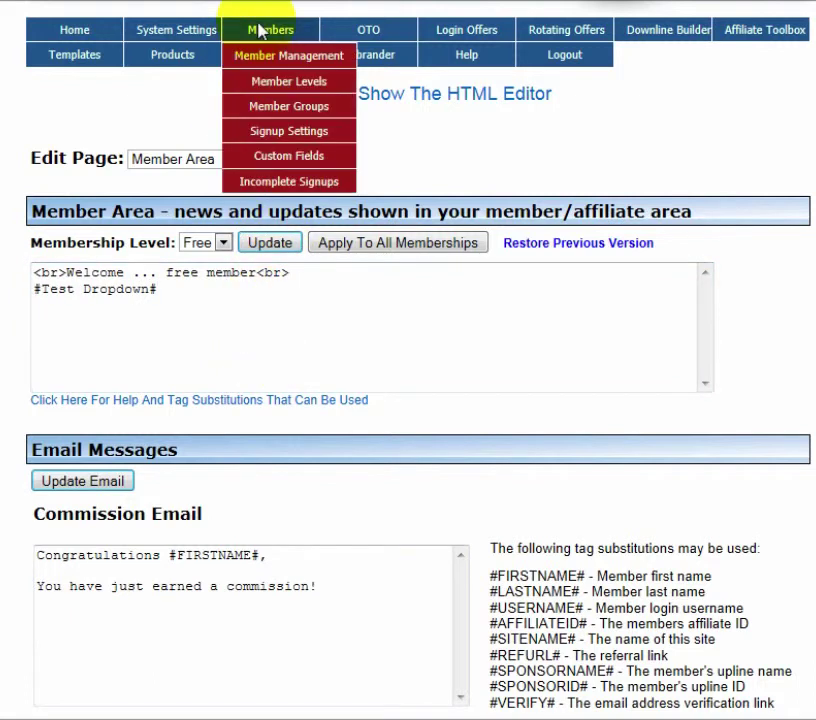
click(270, 58)
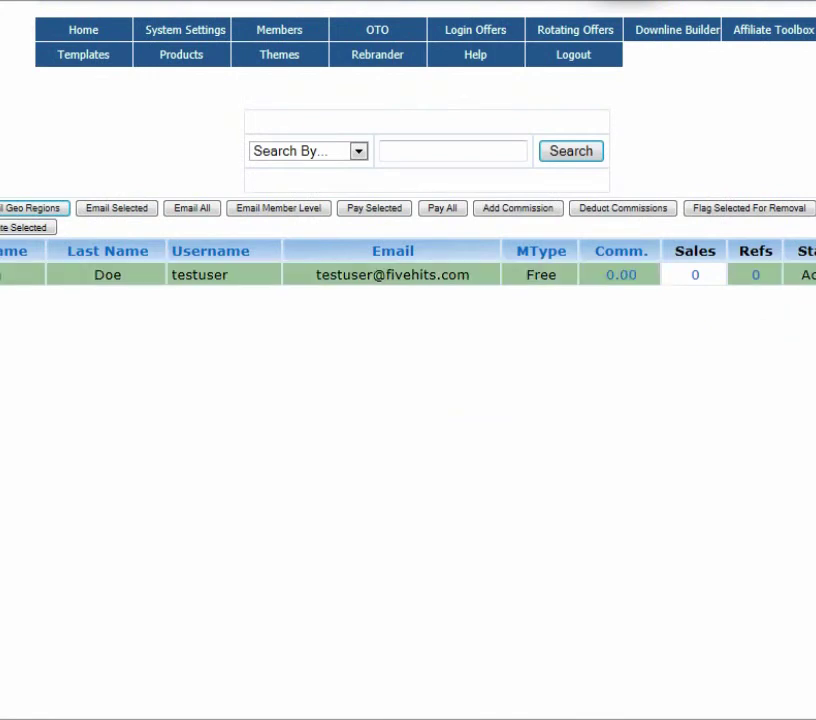